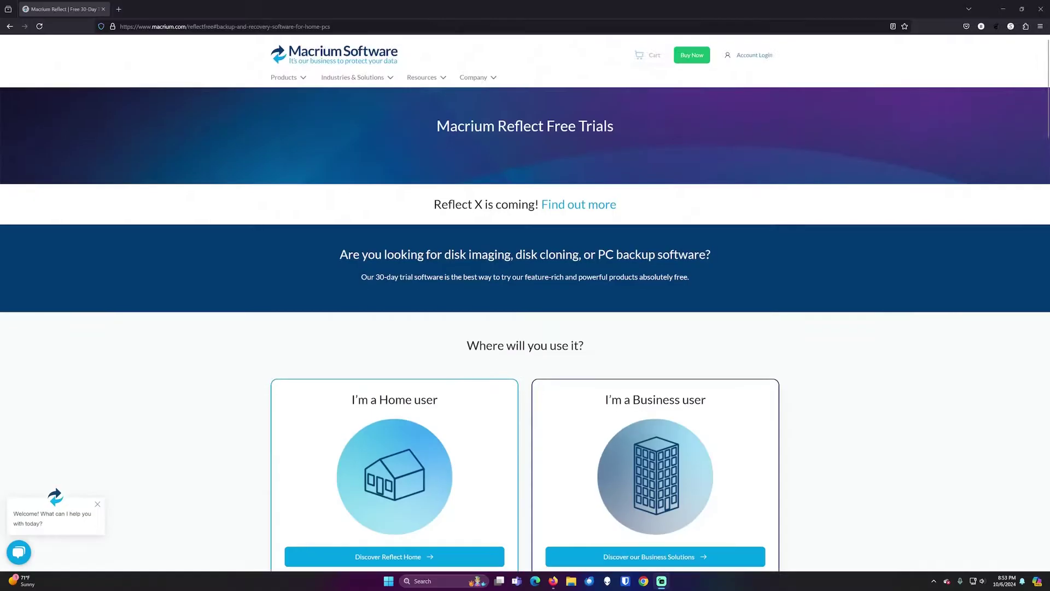
- Open the Reflect Home product options and request the 64-bit Reflect 8 Home free trial download
{"action": "scroll", "coordinate": [406, 350], "scroll_direction": "down", "scroll_amount": 4}
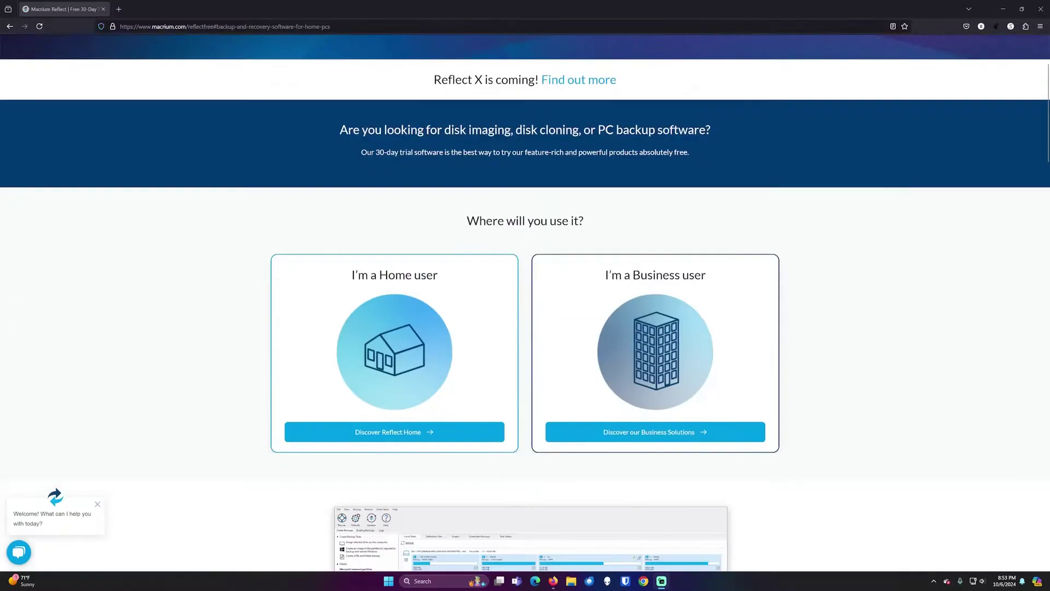
{"action": "left_click", "coordinate": [406, 348]}
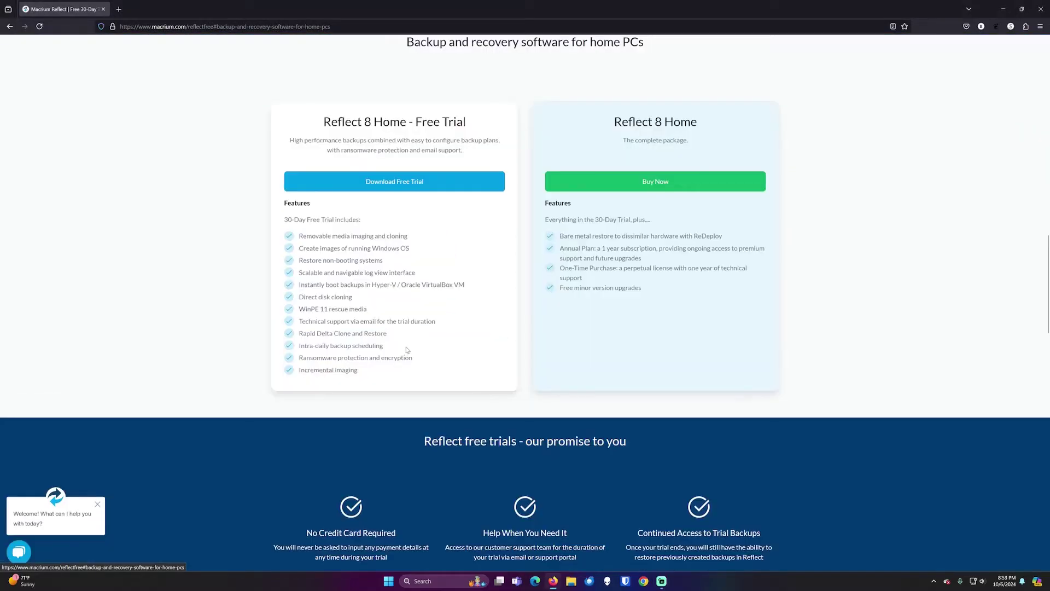
{"action": "left_click", "coordinate": [398, 186]}
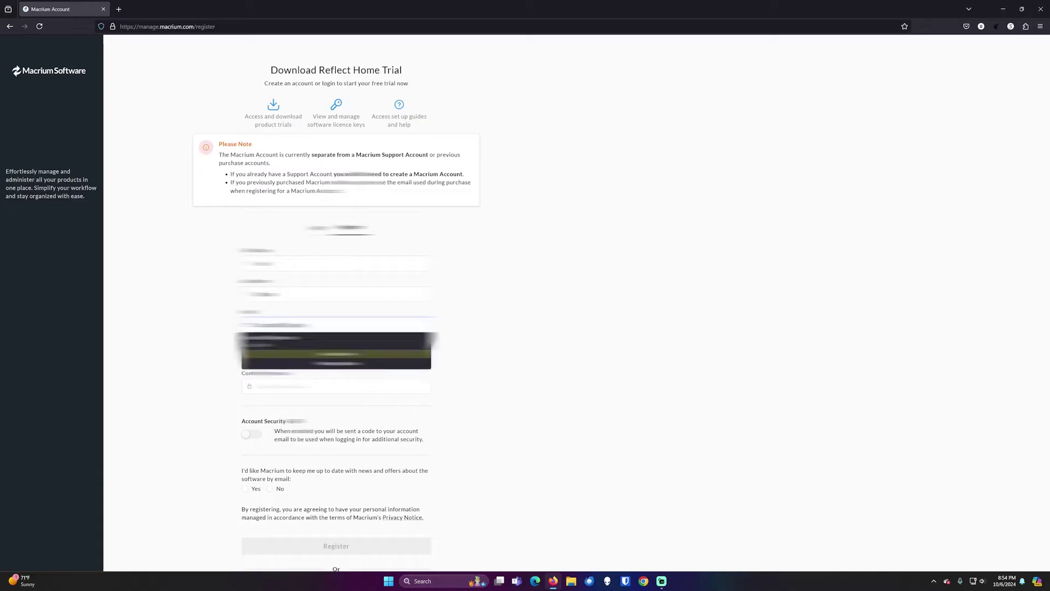
- Accept the suggested account password, confirm it, decline news e-mails and submit the registration
{"action": "key", "text": "Return"}
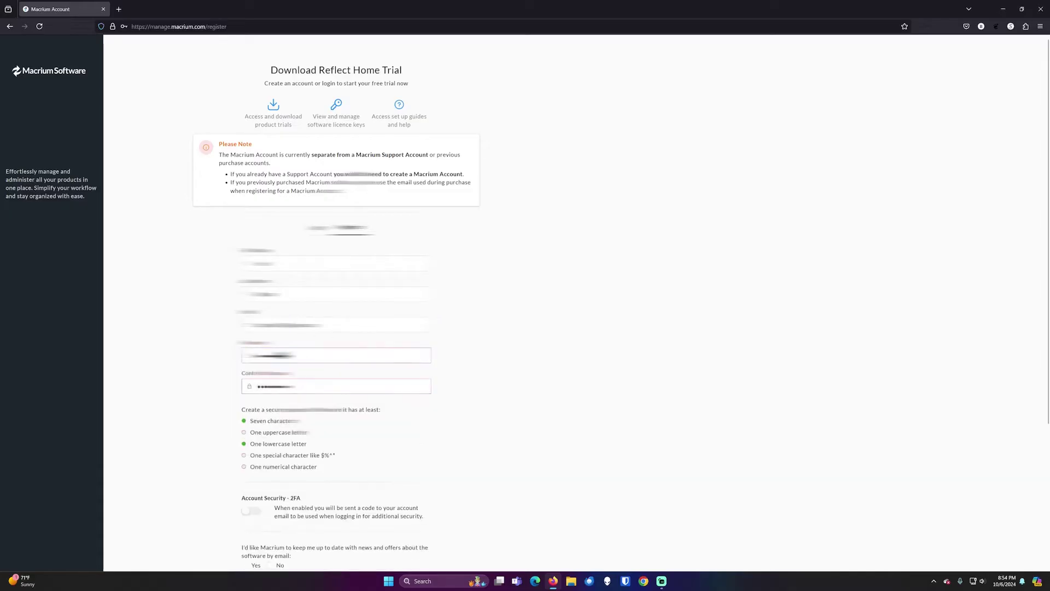
{"action": "key", "text": "Tab"}
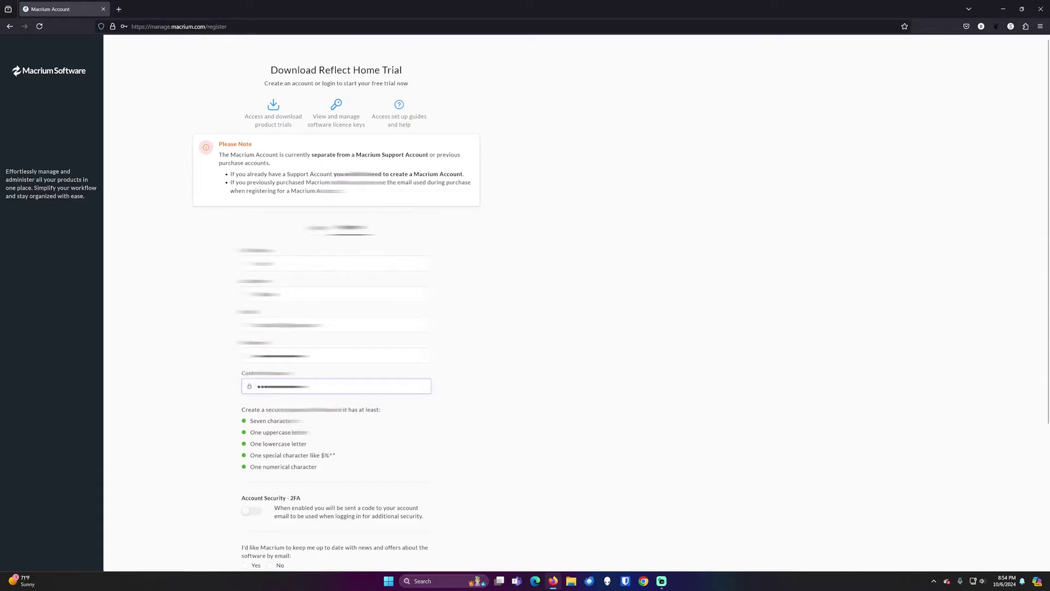
{"action": "scroll", "coordinate": [272, 380], "scroll_direction": "down", "scroll_amount": 4}
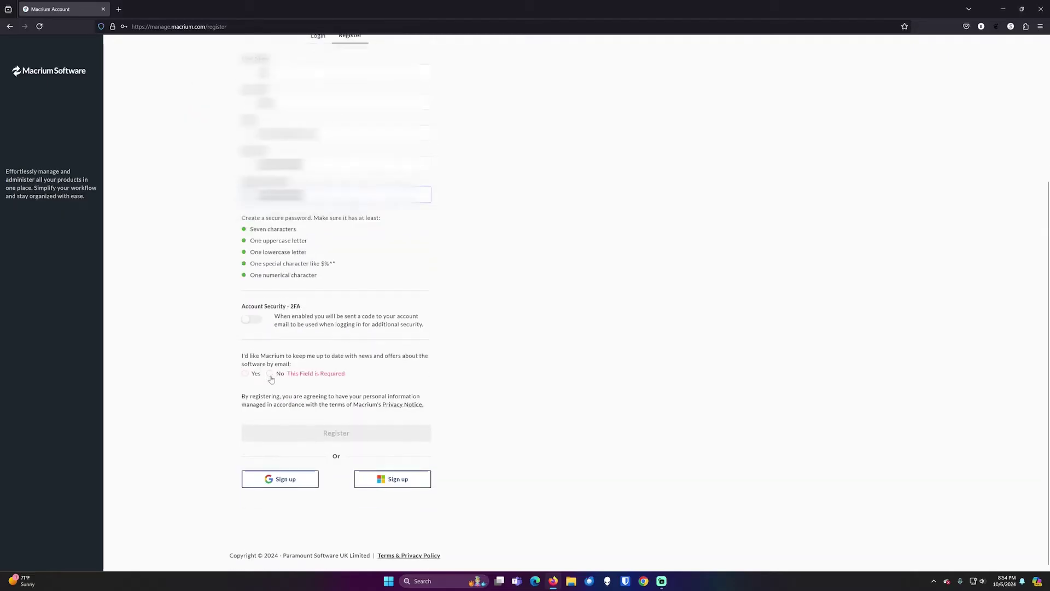
{"action": "left_click", "coordinate": [269, 374]}
{"action": "left_click", "coordinate": [343, 431]}
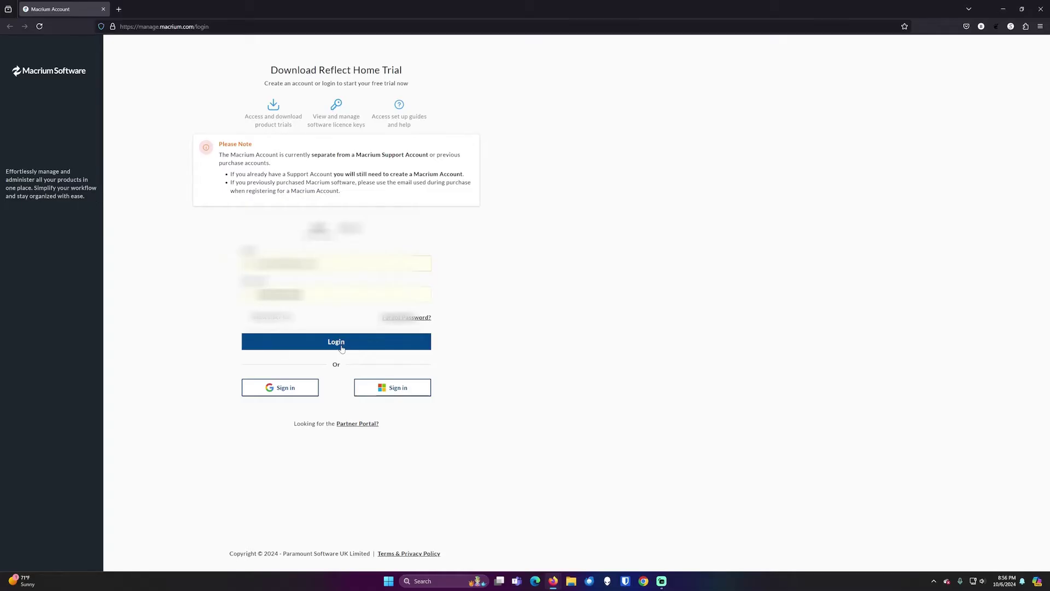
- Log in to the newly registered Macrium account
{"action": "left_click", "coordinate": [341, 348]}
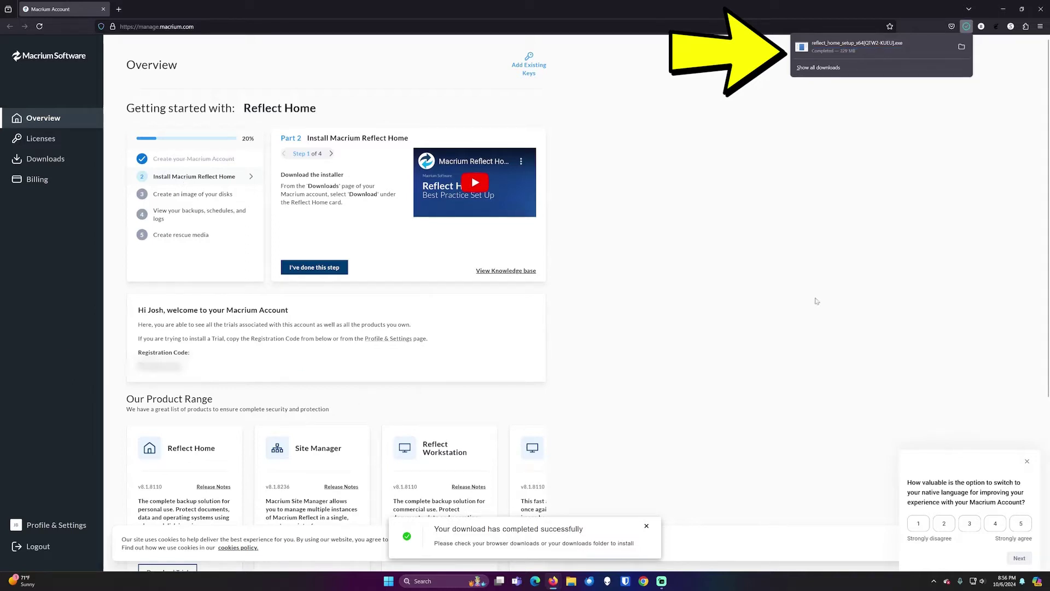
- Run the downloaded Reflect Home installer, accept the license agreement and continue with the 30-day trial
{"action": "left_click", "coordinate": [857, 46]}
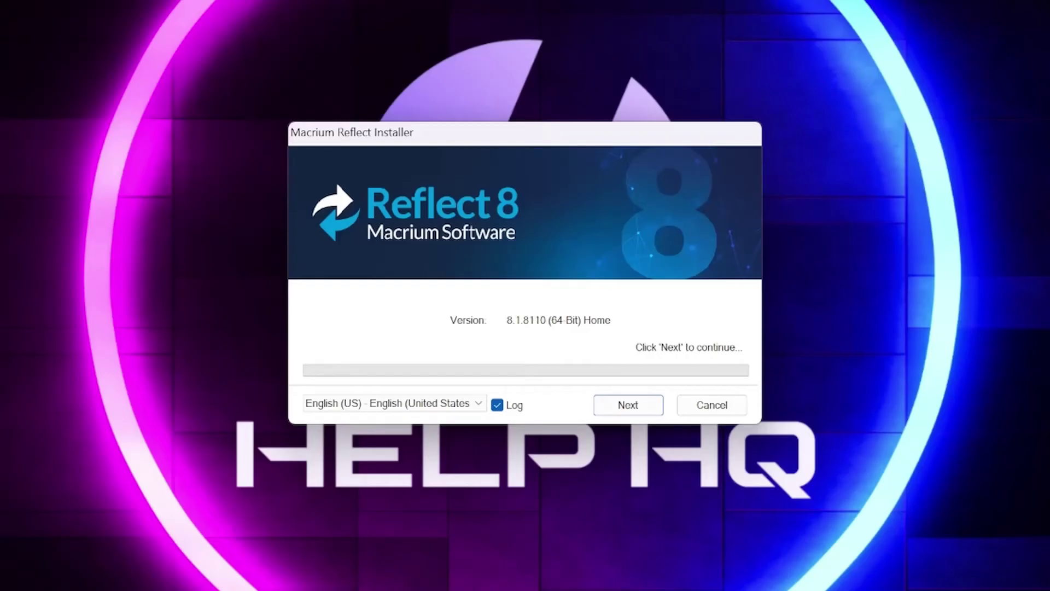
{"action": "left_click", "coordinate": [644, 406]}
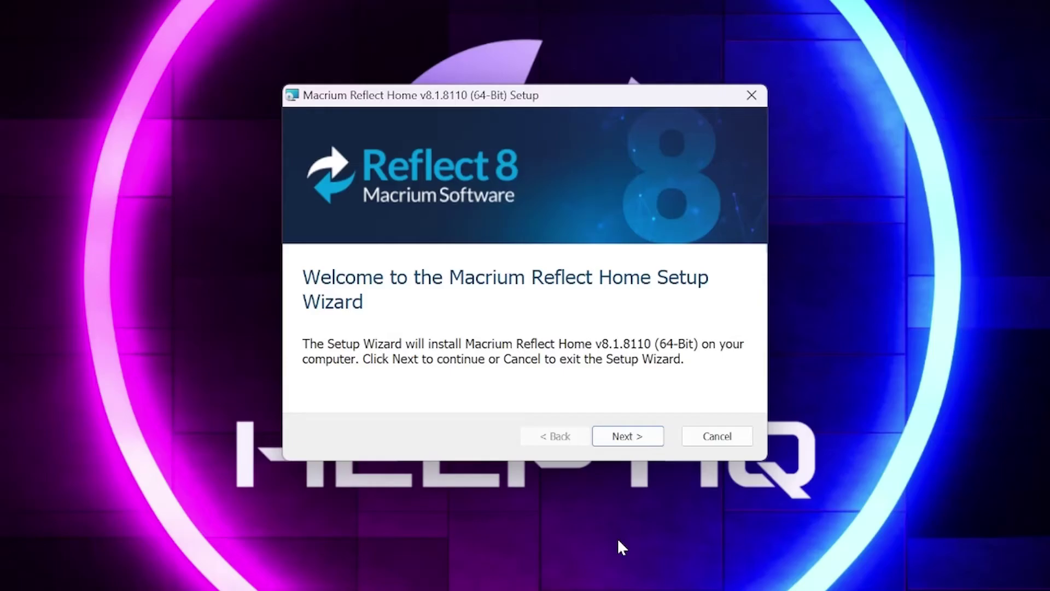
{"action": "left_click", "coordinate": [643, 437]}
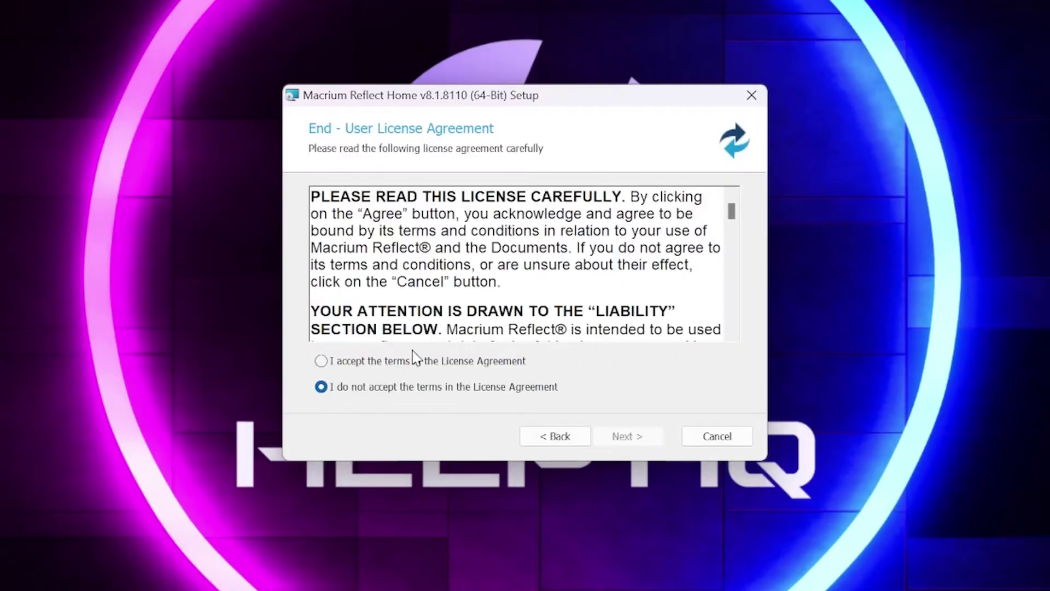
{"action": "left_click", "coordinate": [417, 360]}
{"action": "left_click", "coordinate": [634, 439]}
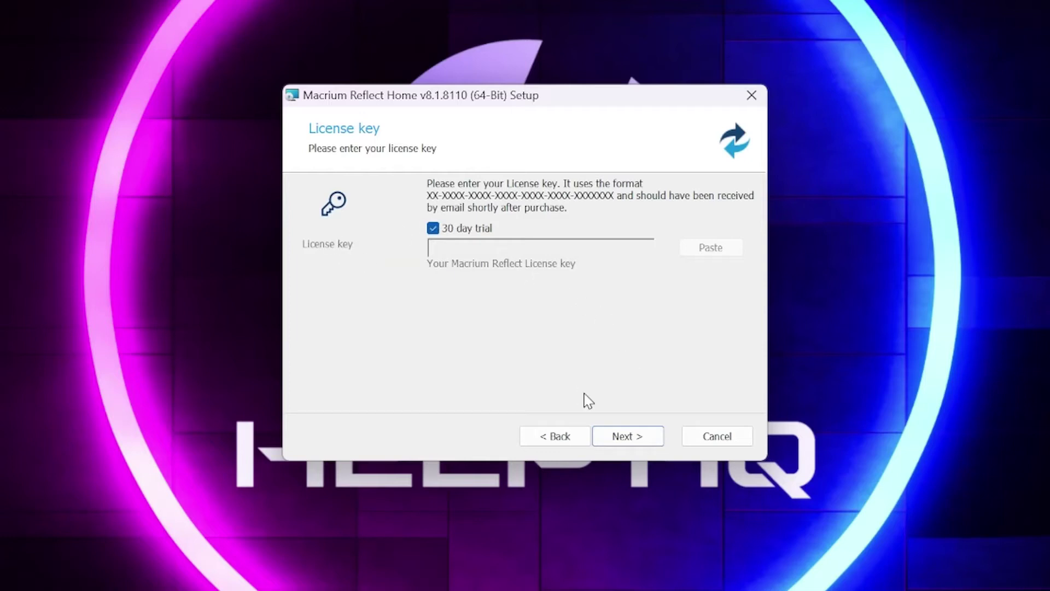
{"action": "left_click", "coordinate": [645, 438]}
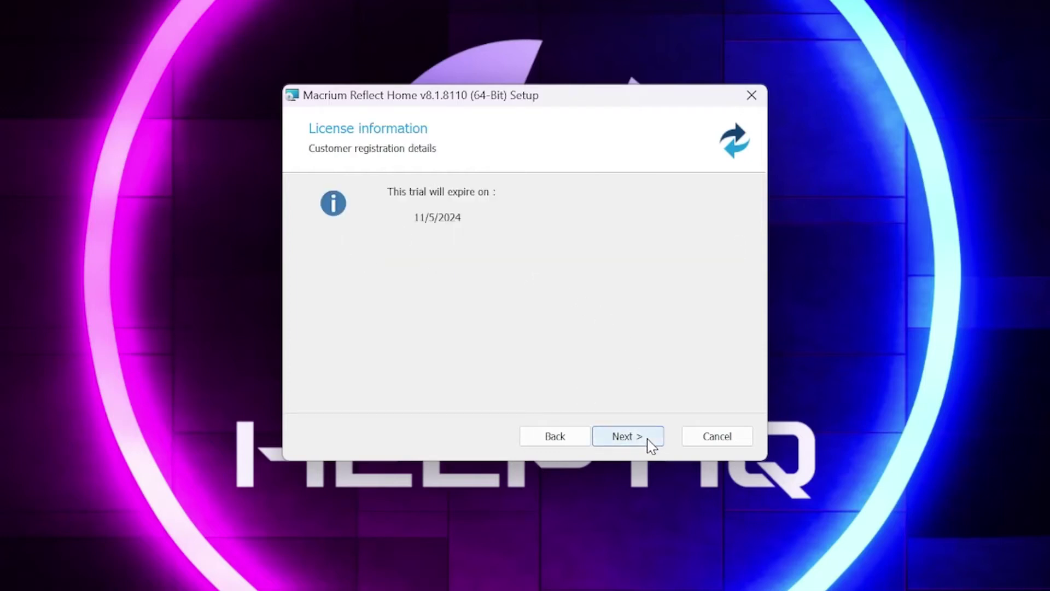
{"action": "left_click", "coordinate": [651, 446]}
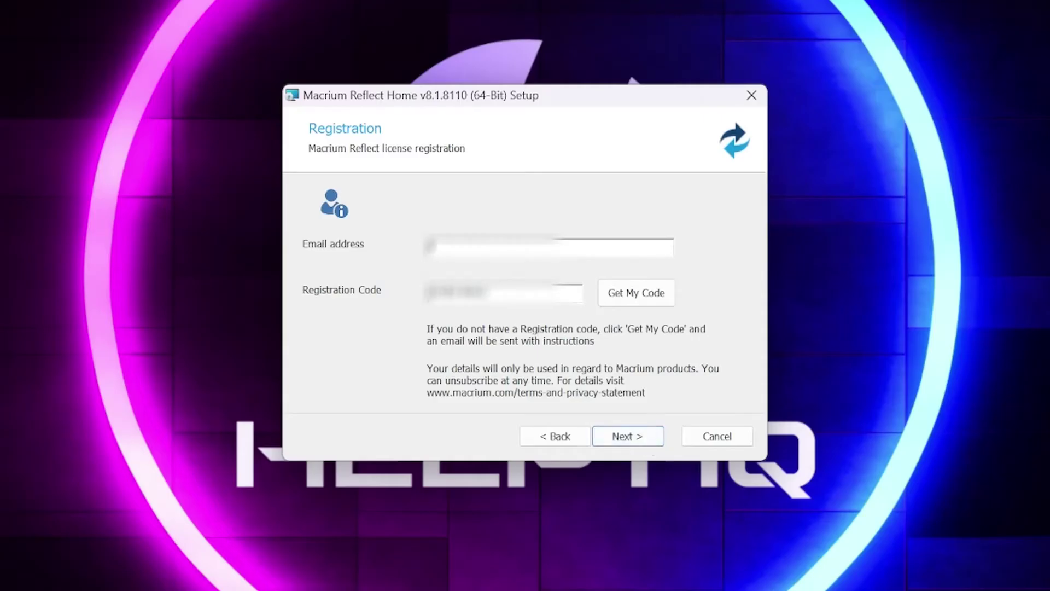
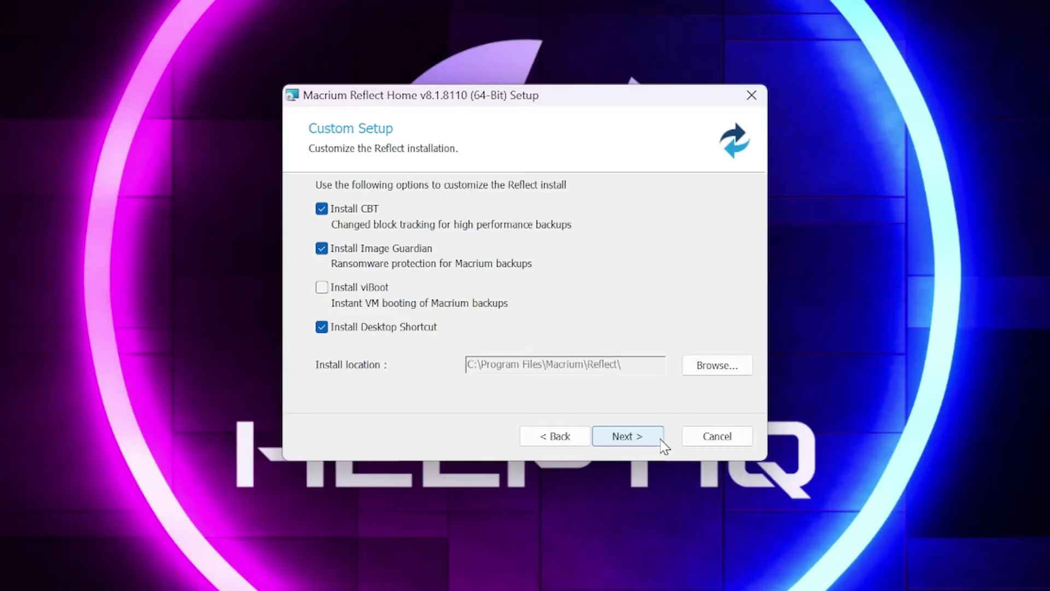
- Keep the default custom setup options, install Reflect Home, finish the wizard and restart now
{"action": "left_click", "coordinate": [651, 438]}
{"action": "left_click", "coordinate": [651, 438]}
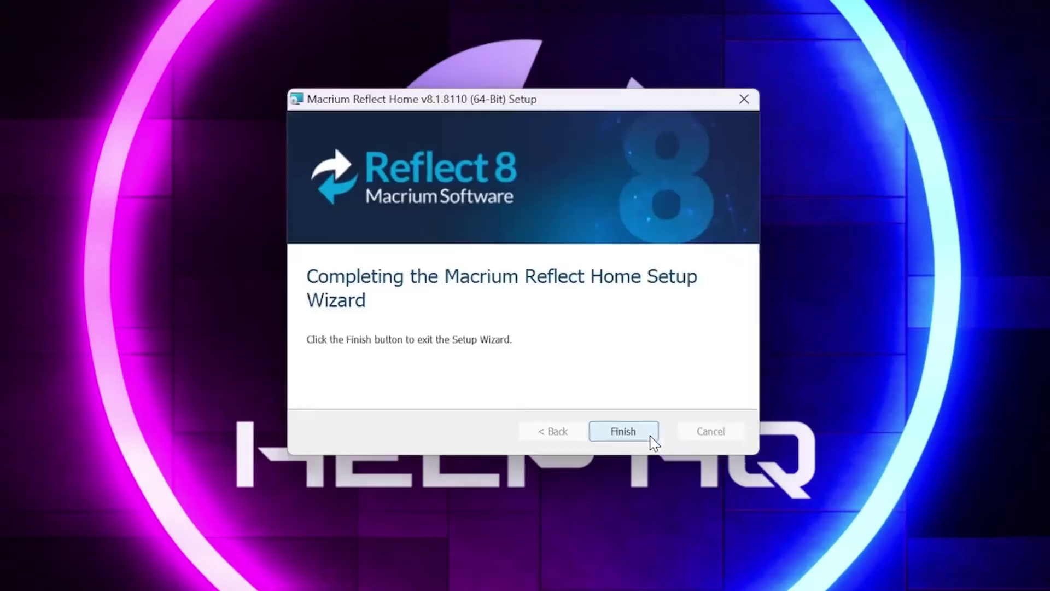
{"action": "left_click", "coordinate": [653, 438]}
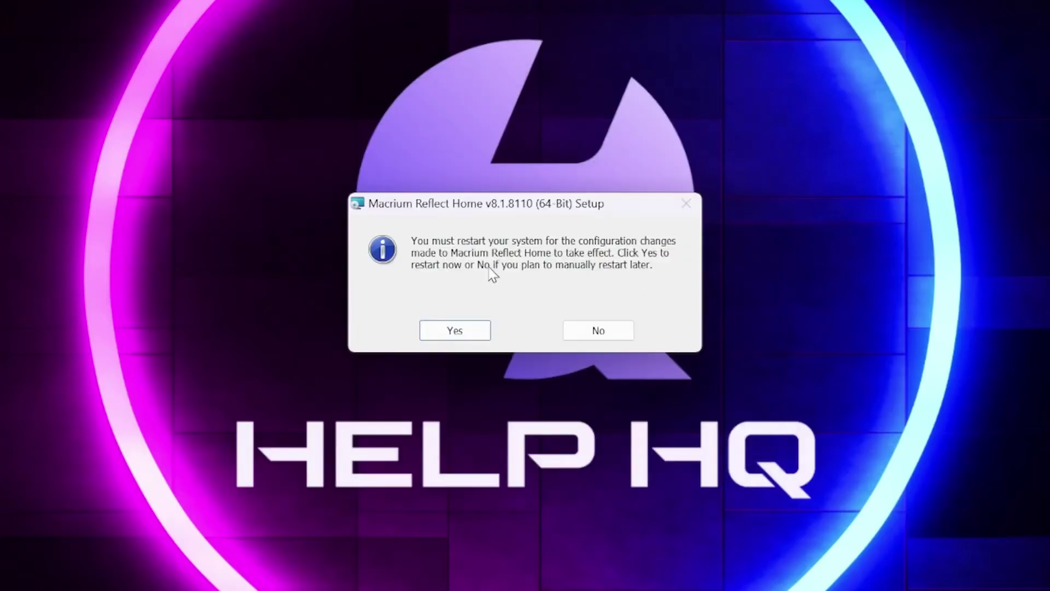
{"action": "left_click", "coordinate": [482, 331]}
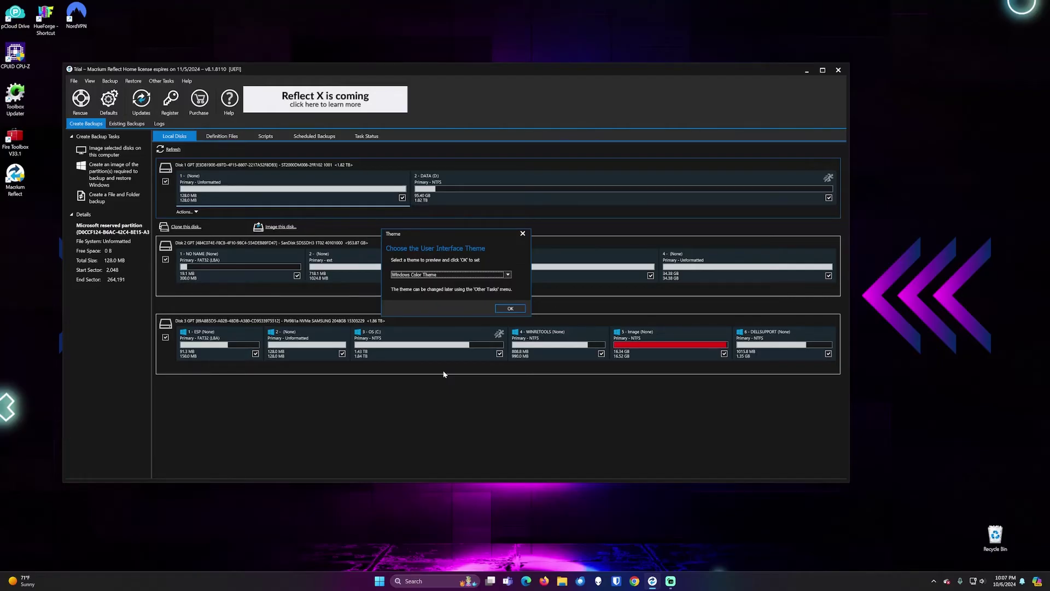
- Confirm Windows Color Theme in the Theme dialog
{"action": "key", "text": "Tab"}
{"action": "key", "text": "Return"}
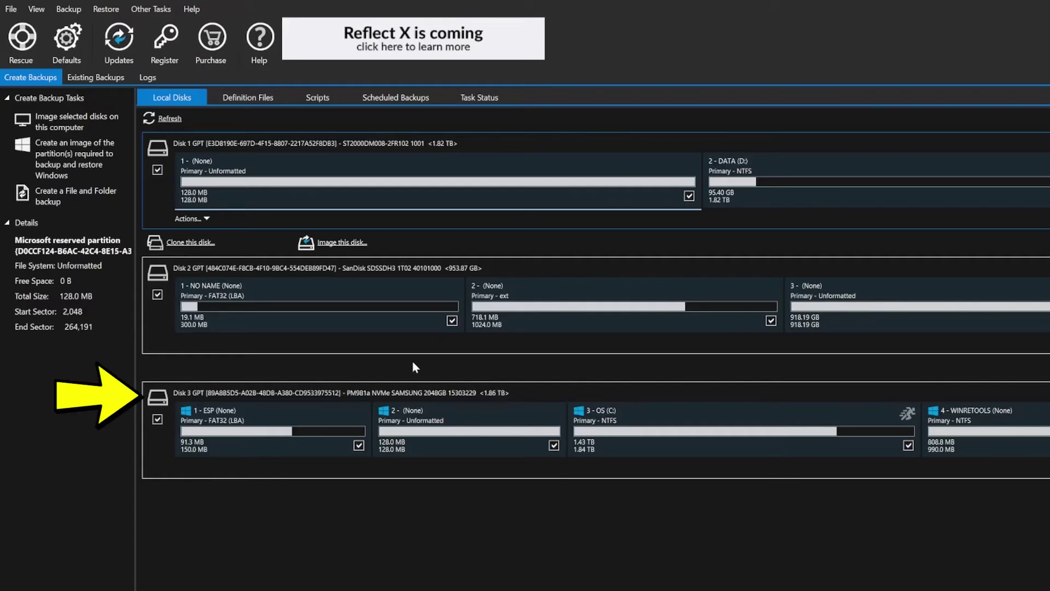
- Select the 2048 GB Samsung NVMe Disk 3 and launch 'Clone this disk...'
{"action": "left_click", "coordinate": [320, 405]}
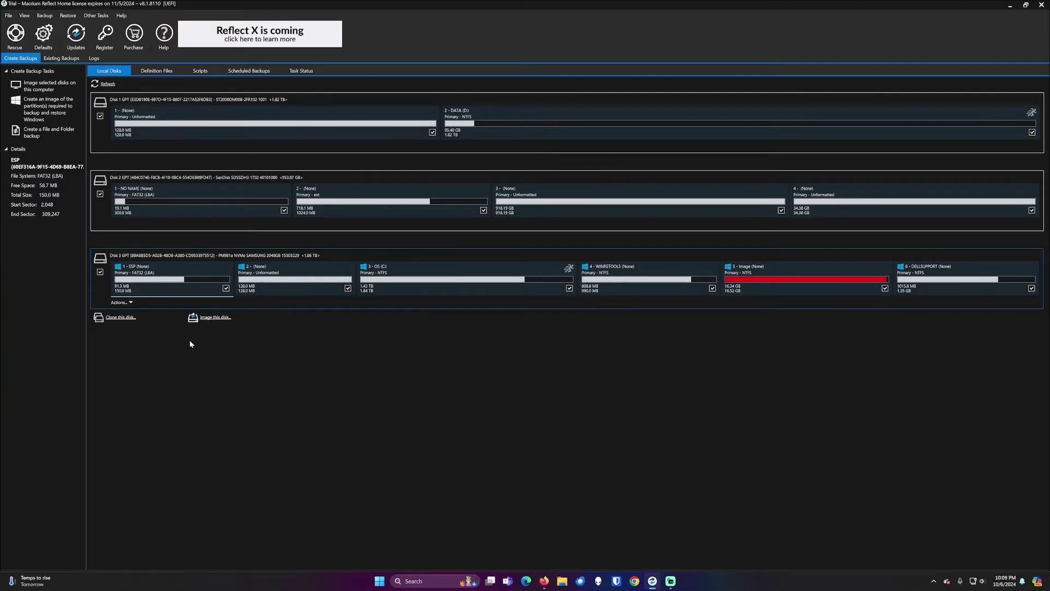
{"action": "left_click", "coordinate": [122, 316]}
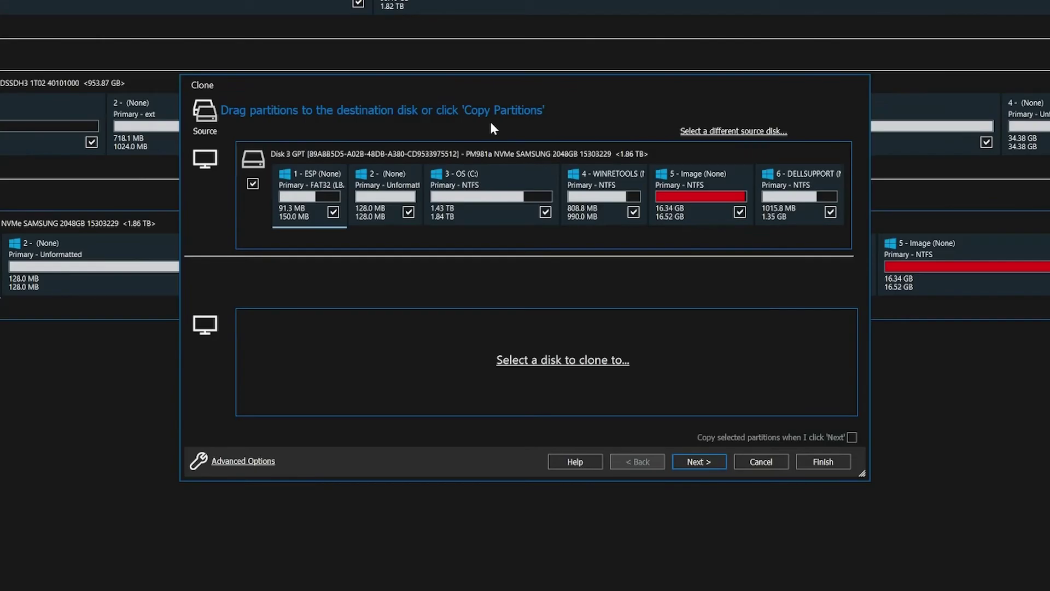
- Choose the 1.82 TB Seagate Disk 1 as clone destination and advance to scheduling
{"action": "left_click", "coordinate": [587, 370]}
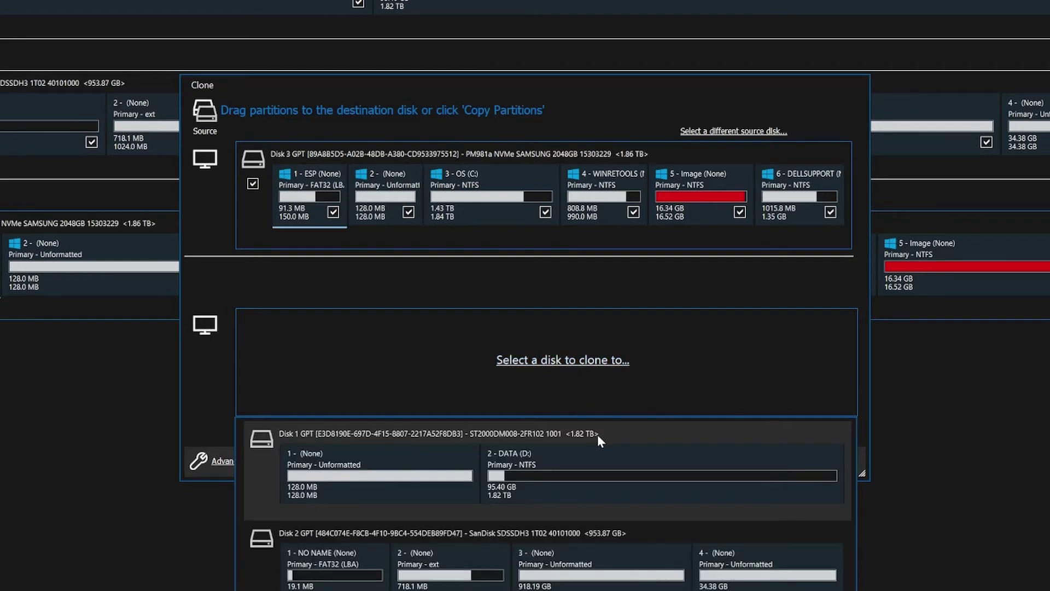
{"action": "left_click", "coordinate": [401, 436]}
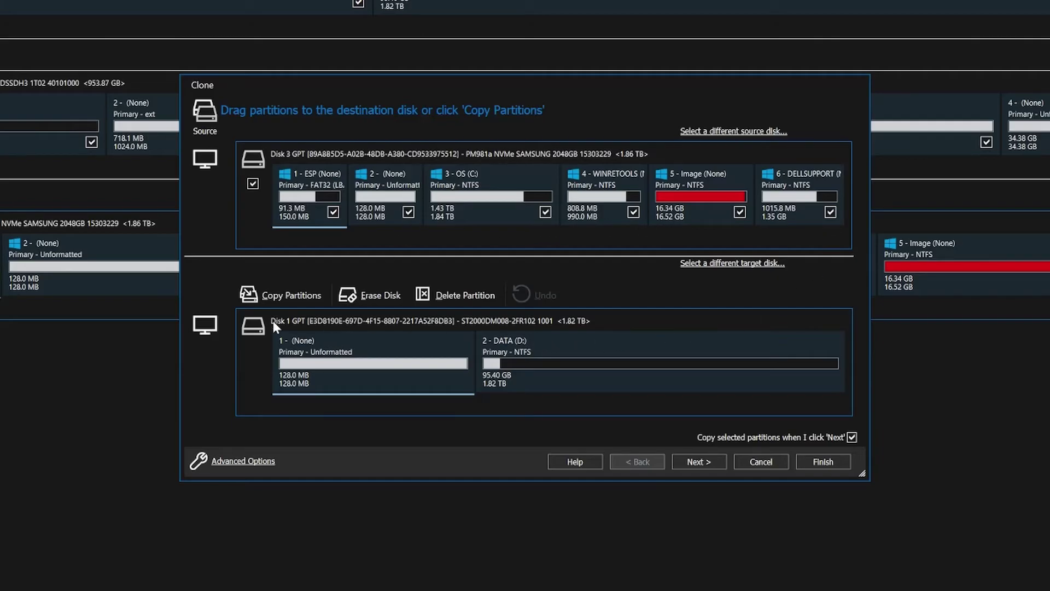
{"action": "left_click", "coordinate": [716, 461]}
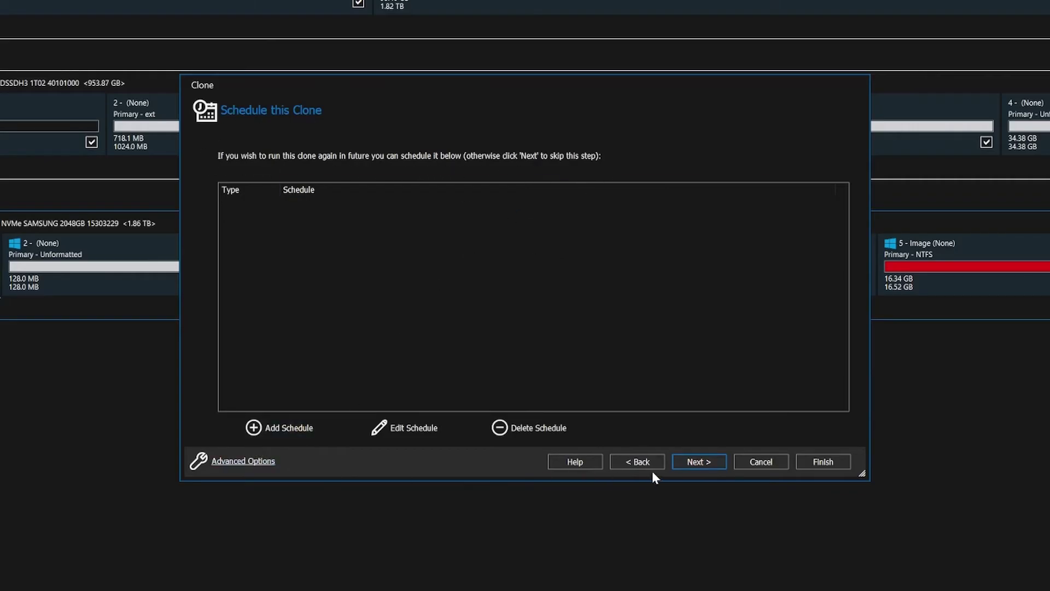
- Skip scheduling and scroll through the Clone Summary's six partition copy operations onto Disk 1
{"action": "left_click", "coordinate": [704, 461]}
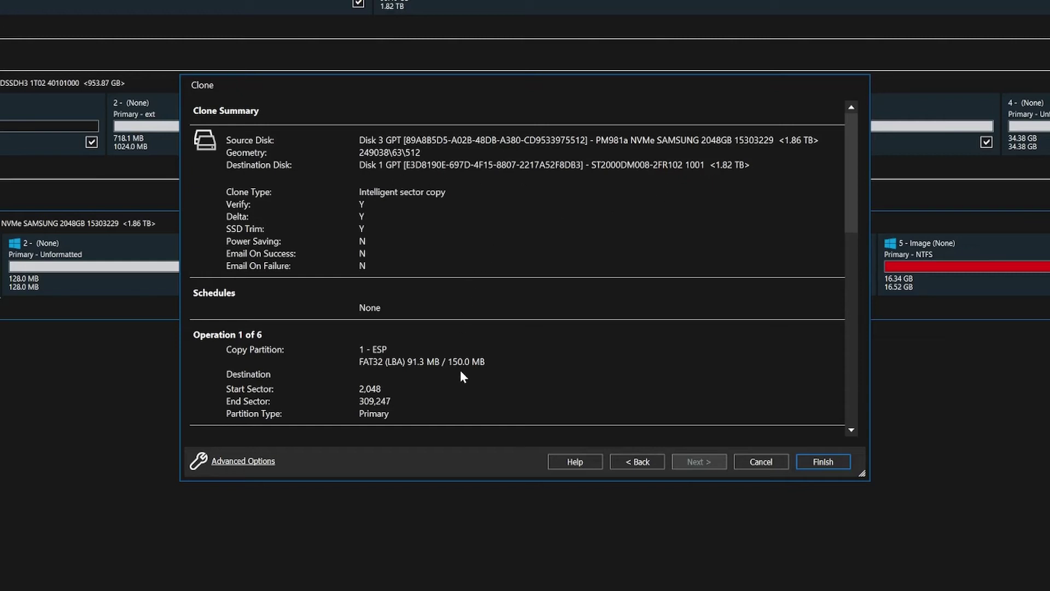
{"action": "scroll", "coordinate": [460, 372], "scroll_direction": "down", "scroll_amount": 3}
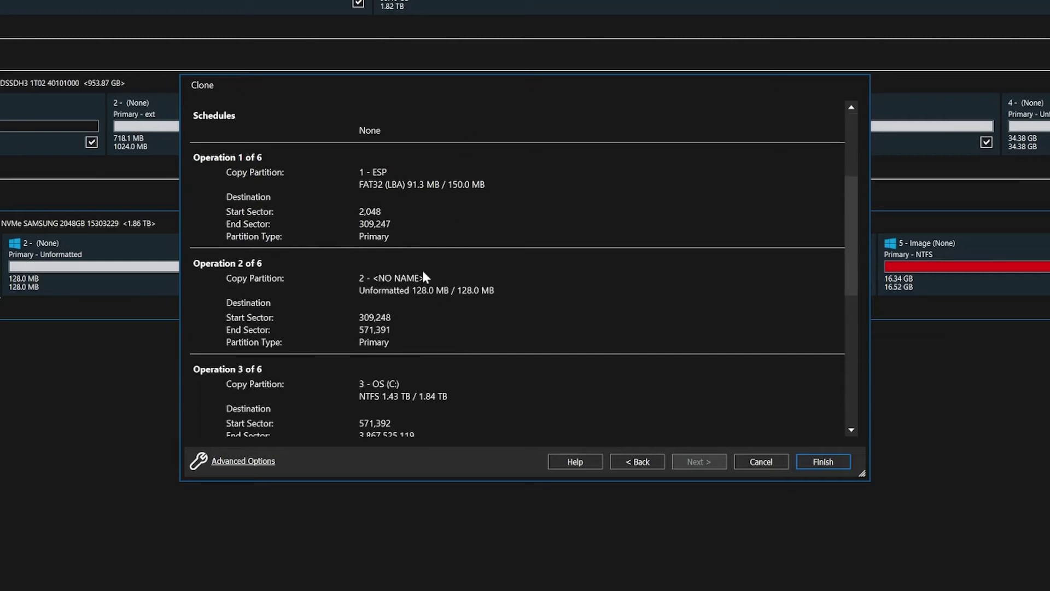
{"action": "scroll", "coordinate": [290, 326], "scroll_direction": "down", "scroll_amount": 2}
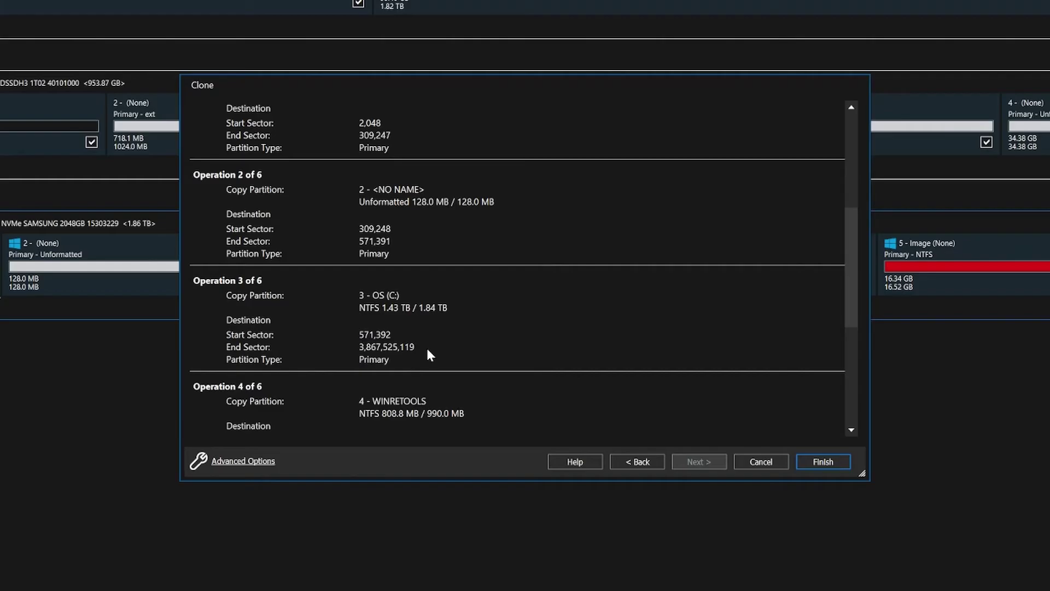
{"action": "scroll", "coordinate": [428, 350], "scroll_direction": "down", "scroll_amount": 4}
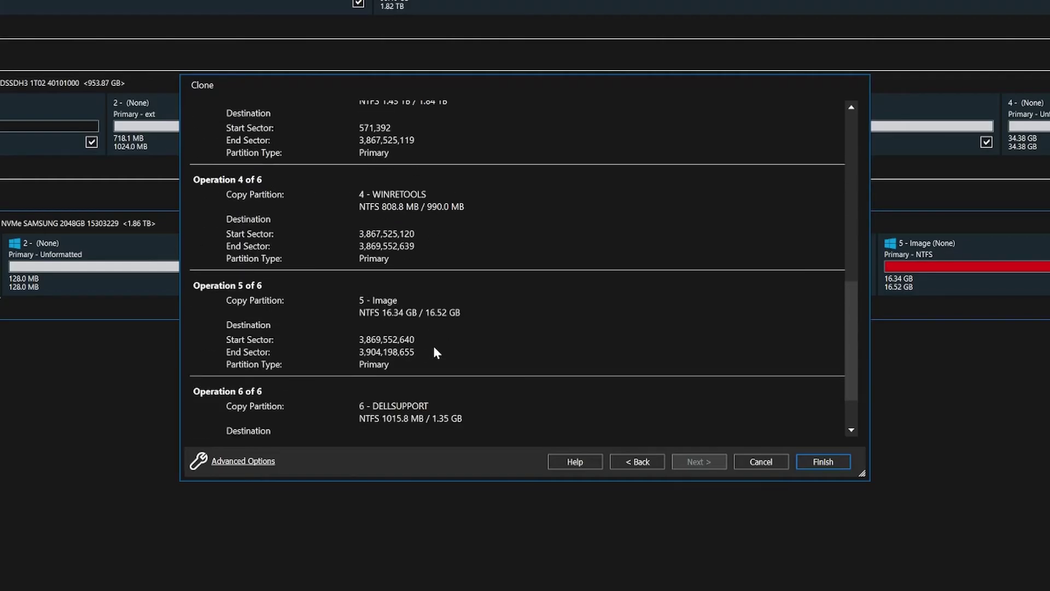
{"action": "scroll", "coordinate": [436, 352], "scroll_direction": "down", "scroll_amount": 2}
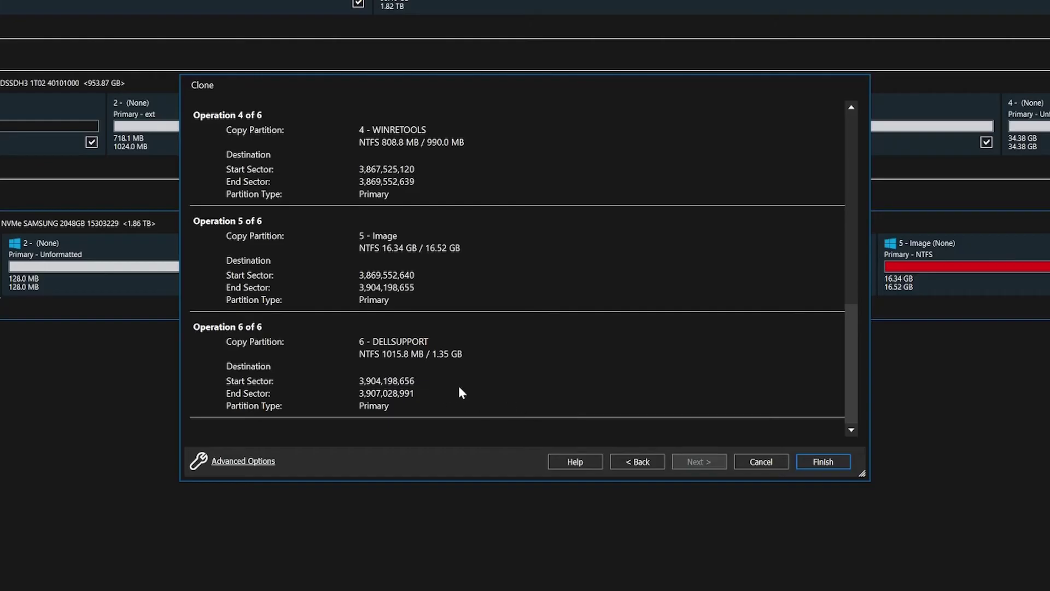
{"action": "scroll", "coordinate": [533, 394], "scroll_direction": "up", "scroll_amount": 6}
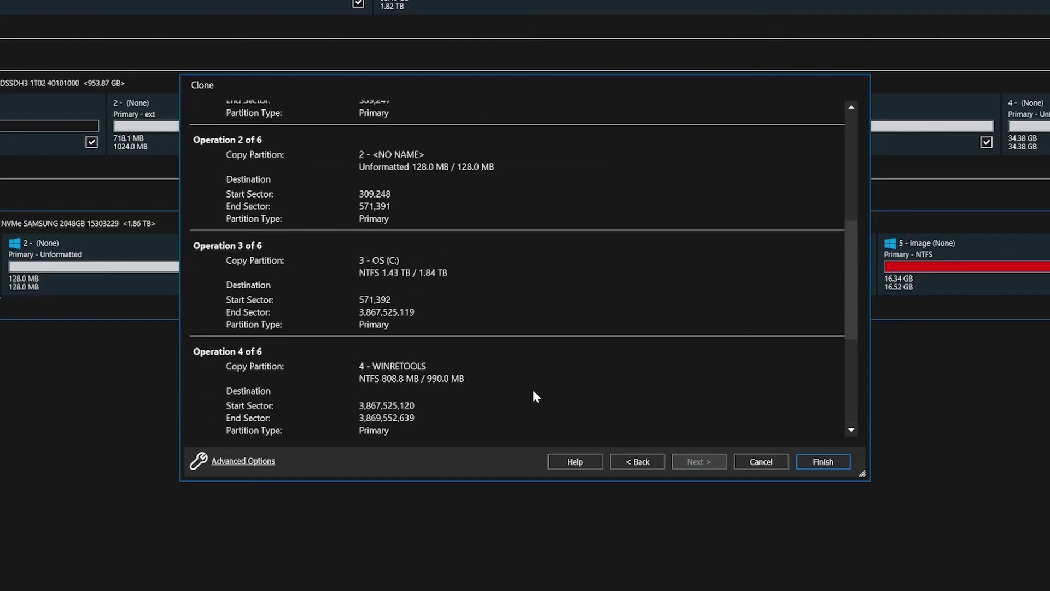
{"action": "scroll", "coordinate": [532, 383], "scroll_direction": "up", "scroll_amount": 5}
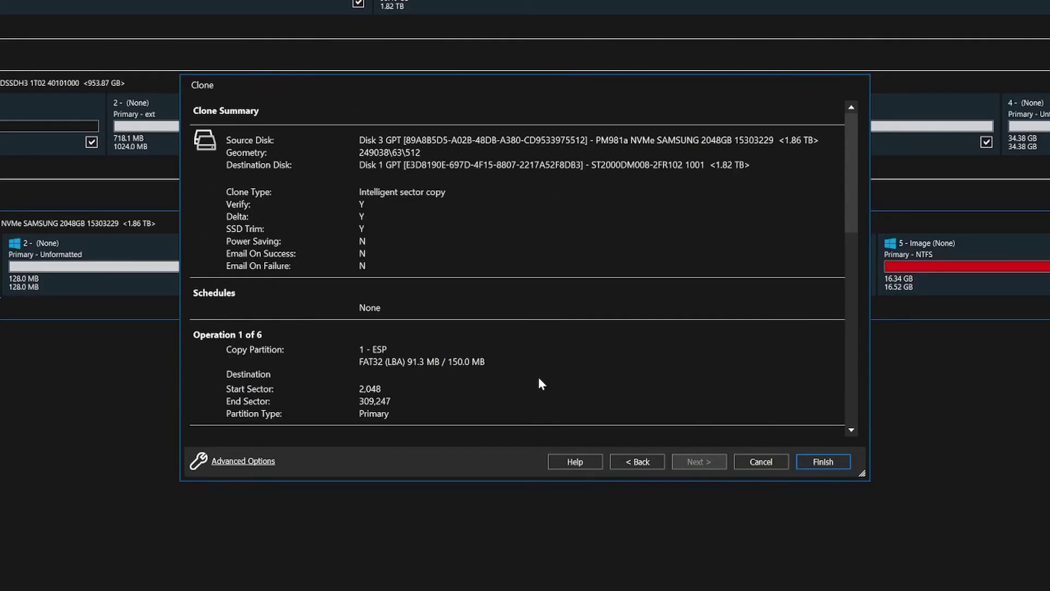
- Finish the clone setup to run it now and save it as the My Clone definition
{"action": "left_click", "coordinate": [832, 461]}
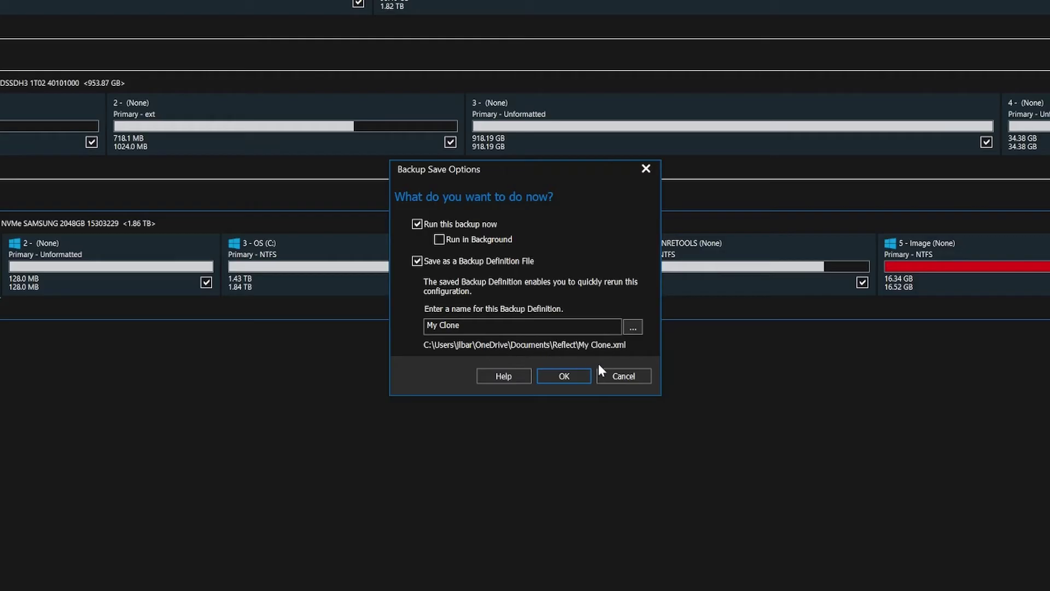
{"action": "left_click", "coordinate": [565, 377]}
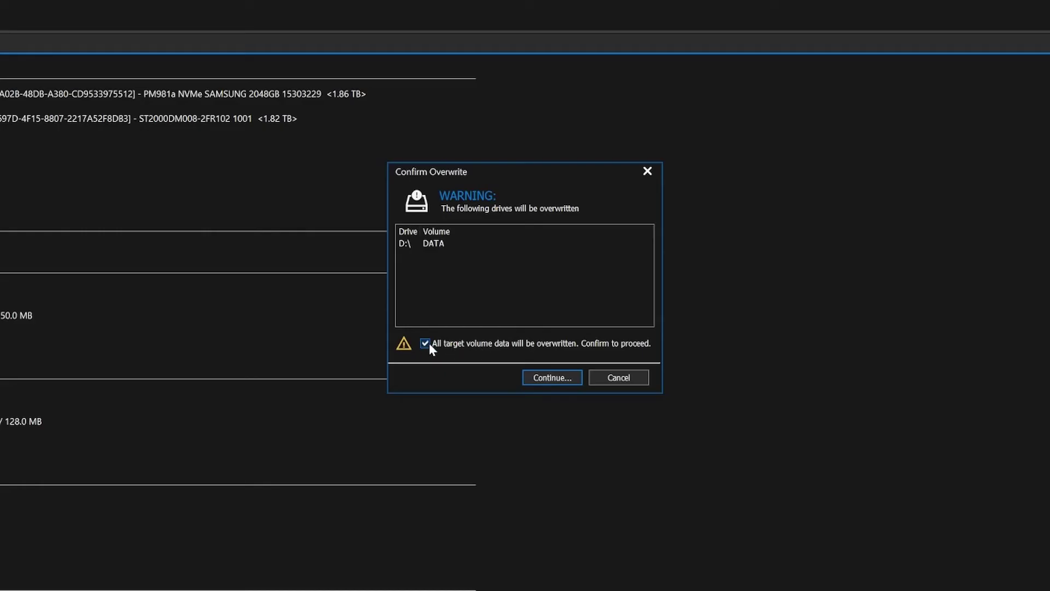
- Confirm overwriting DATA (D:), let the clone to Disk 1 reach 100%, and dismiss the windows
{"action": "left_click", "coordinate": [563, 376]}
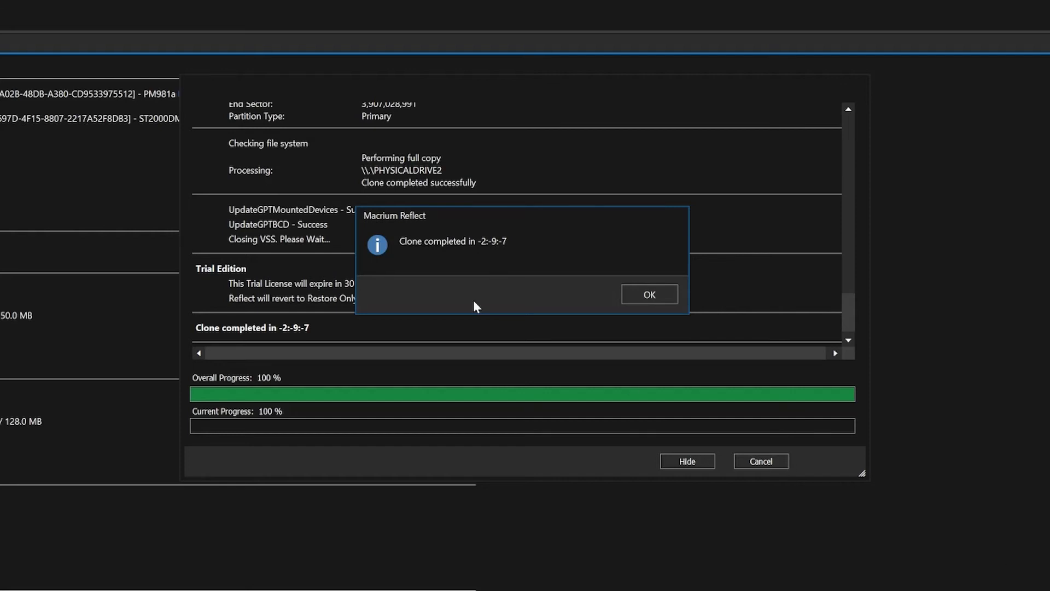
{"action": "left_click", "coordinate": [646, 294]}
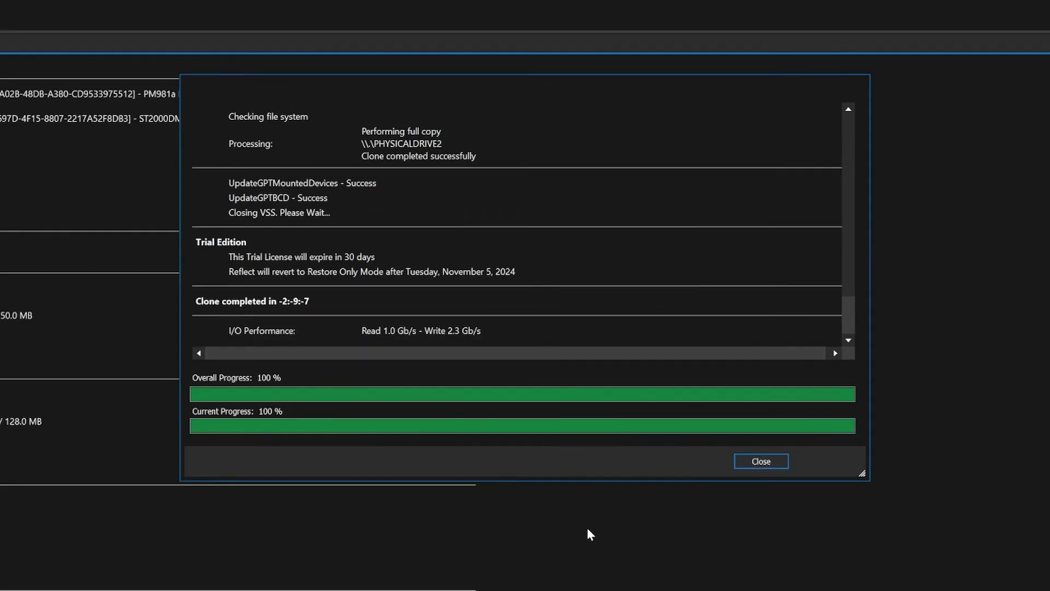
{"action": "left_click", "coordinate": [766, 459]}
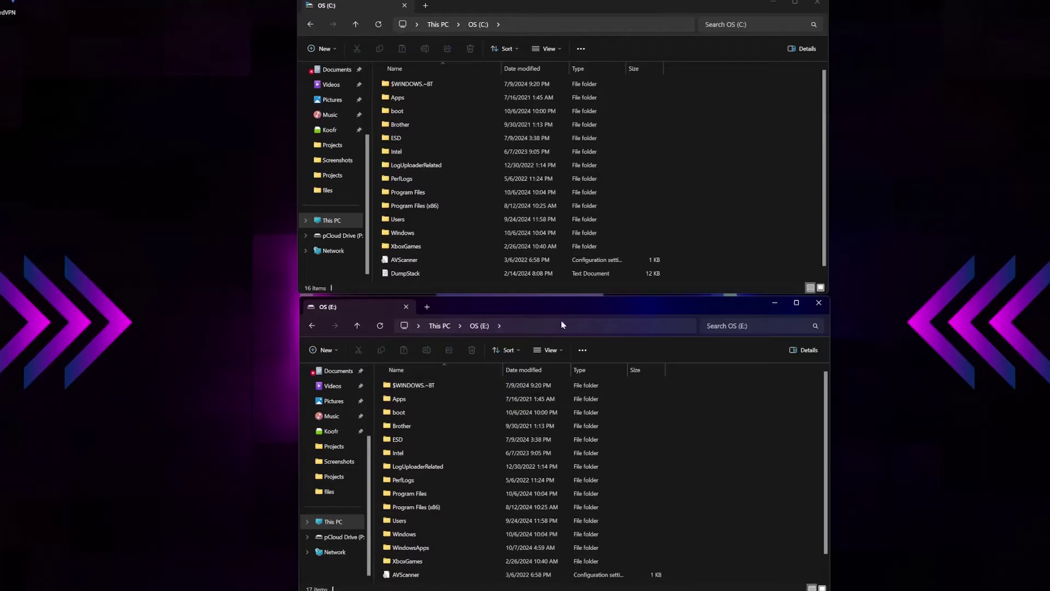
- Scroll through the OS (C:) and OS (E:) file lists to compare their matching folders
{"action": "scroll", "coordinate": [618, 469], "scroll_direction": "down", "scroll_amount": 1}
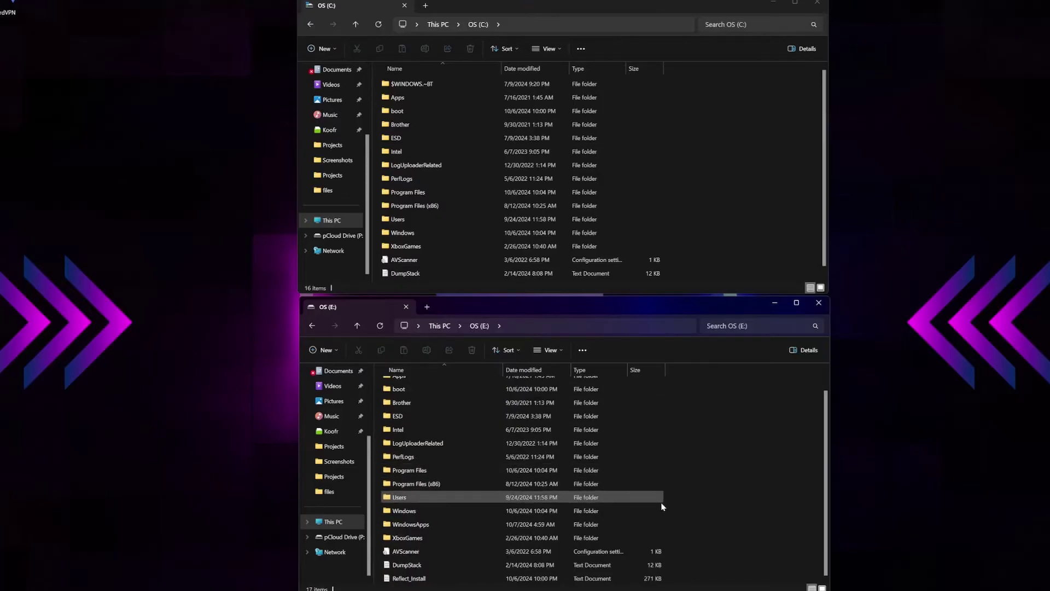
{"action": "scroll", "coordinate": [670, 507], "scroll_direction": "up", "scroll_amount": 1}
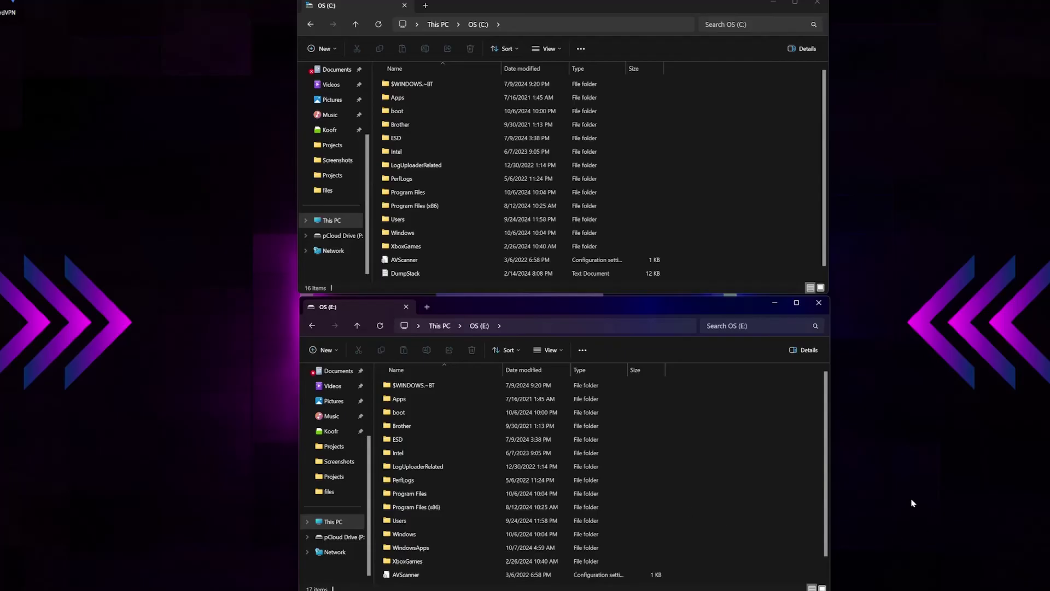
{"action": "scroll", "coordinate": [781, 485], "scroll_direction": "down", "scroll_amount": 1}
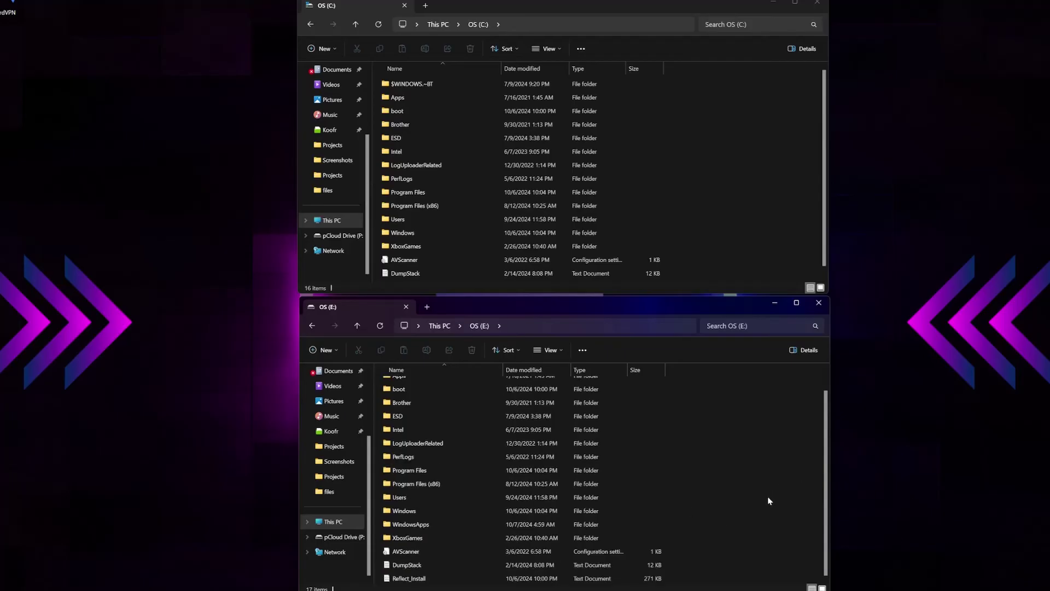
{"action": "scroll", "coordinate": [726, 239], "scroll_direction": "down", "scroll_amount": 1}
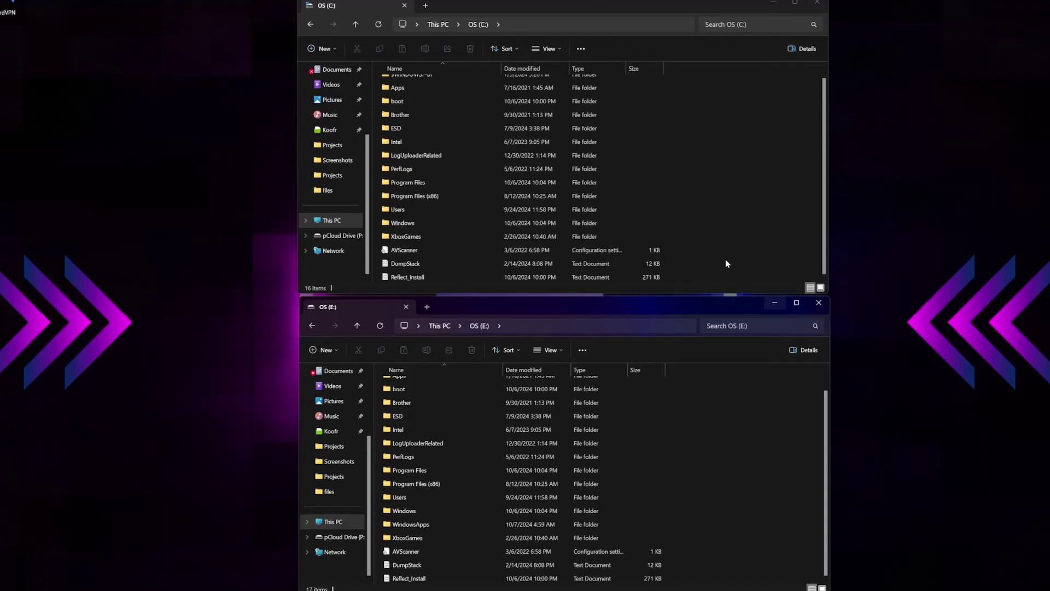
{"action": "scroll", "coordinate": [733, 264], "scroll_direction": "up", "scroll_amount": 1}
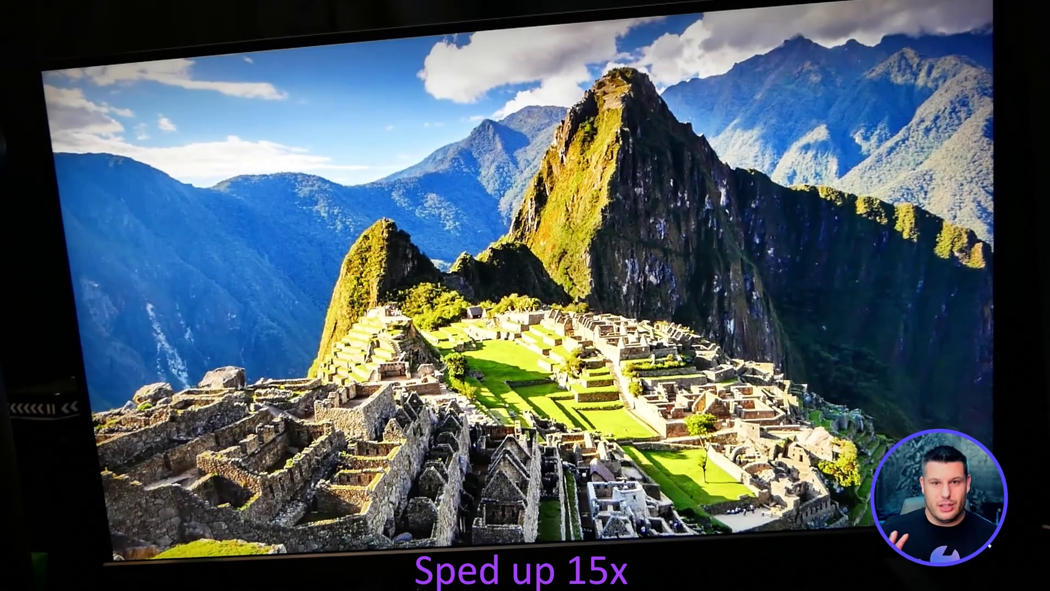
- Sign in to the cloned Windows system and bring up the Start menu
{"action": "key", "text": "Return"}
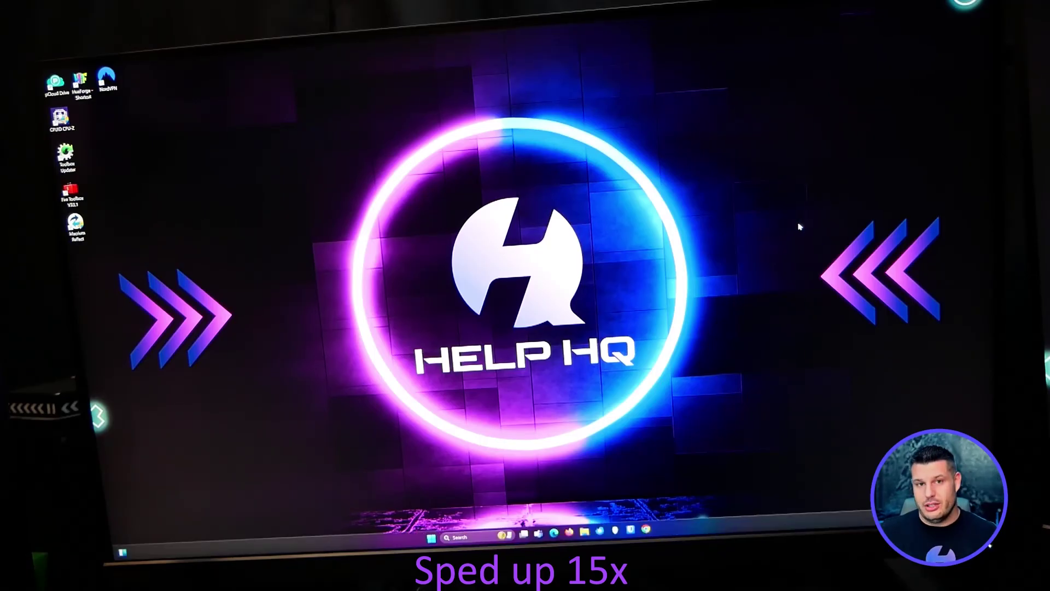
{"action": "key", "text": "super"}
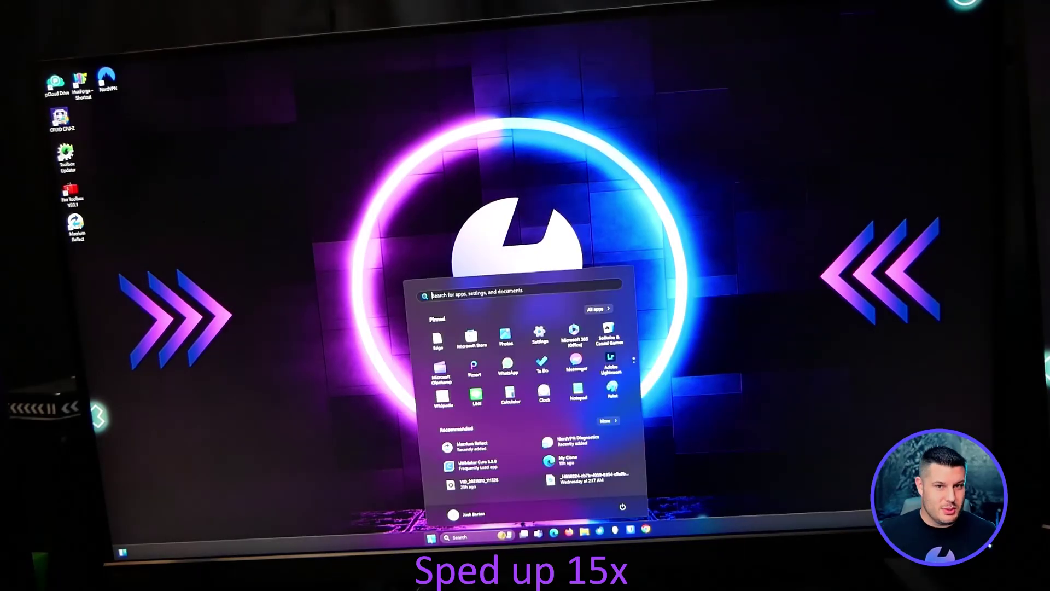